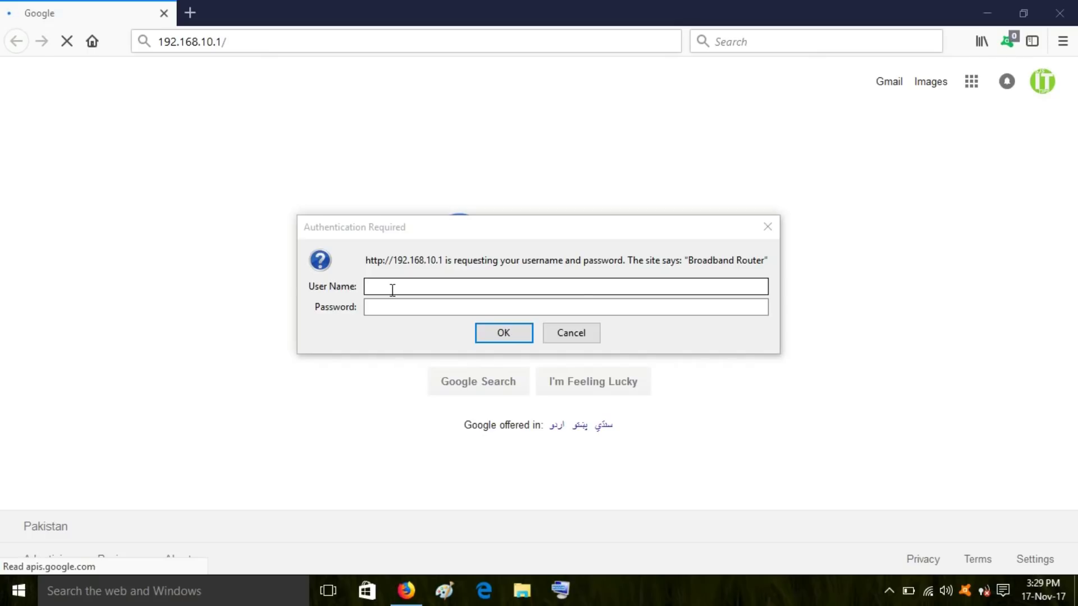
- Log in to the router as admin with the account password
left_click(393, 288)
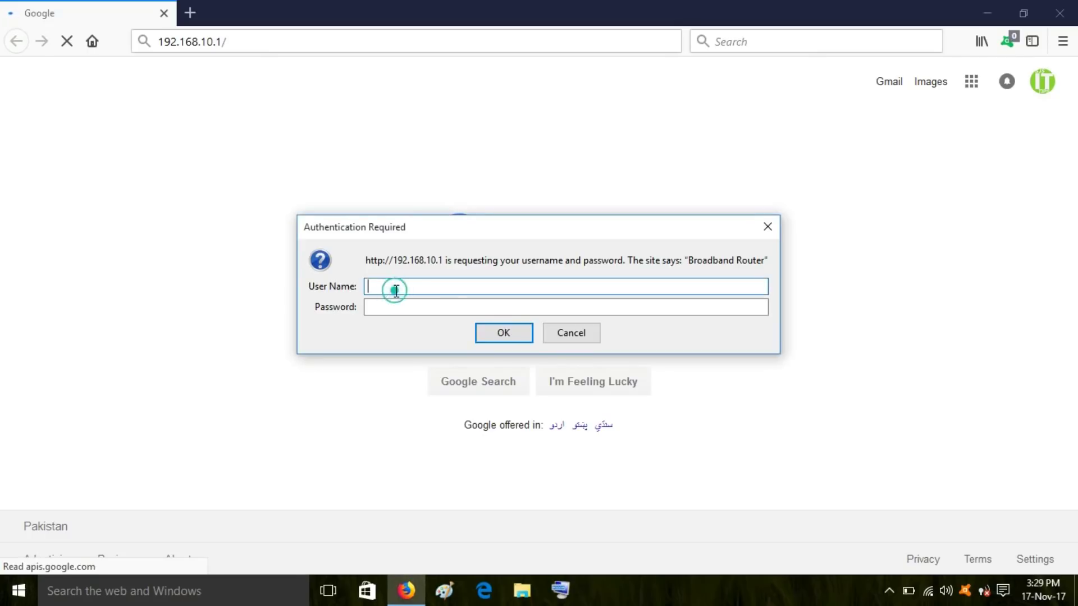
type("admin")
left_click(383, 307)
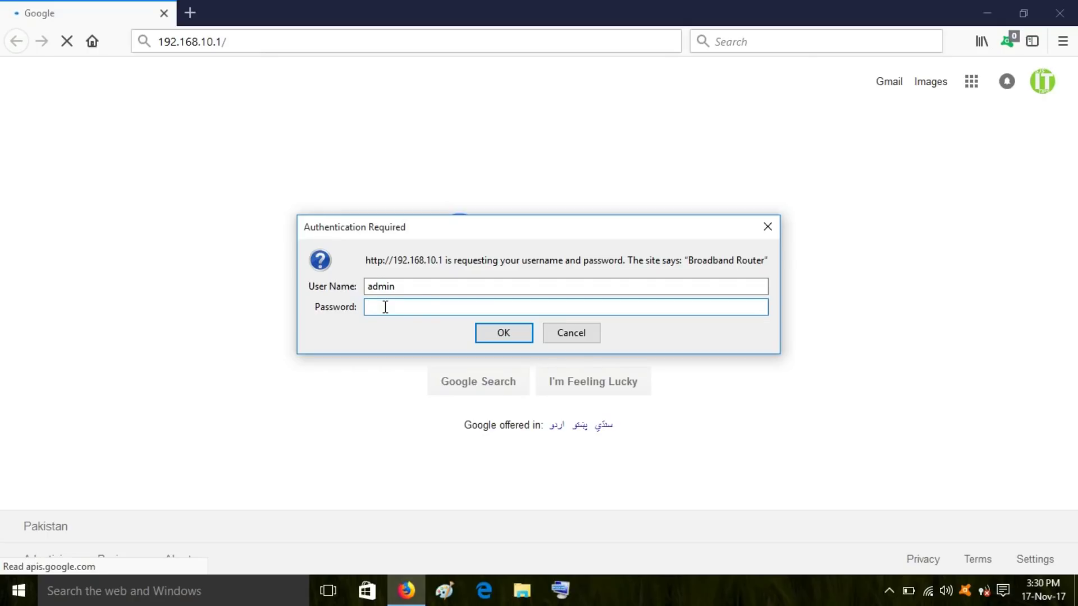
type("12345678")
key("Return")
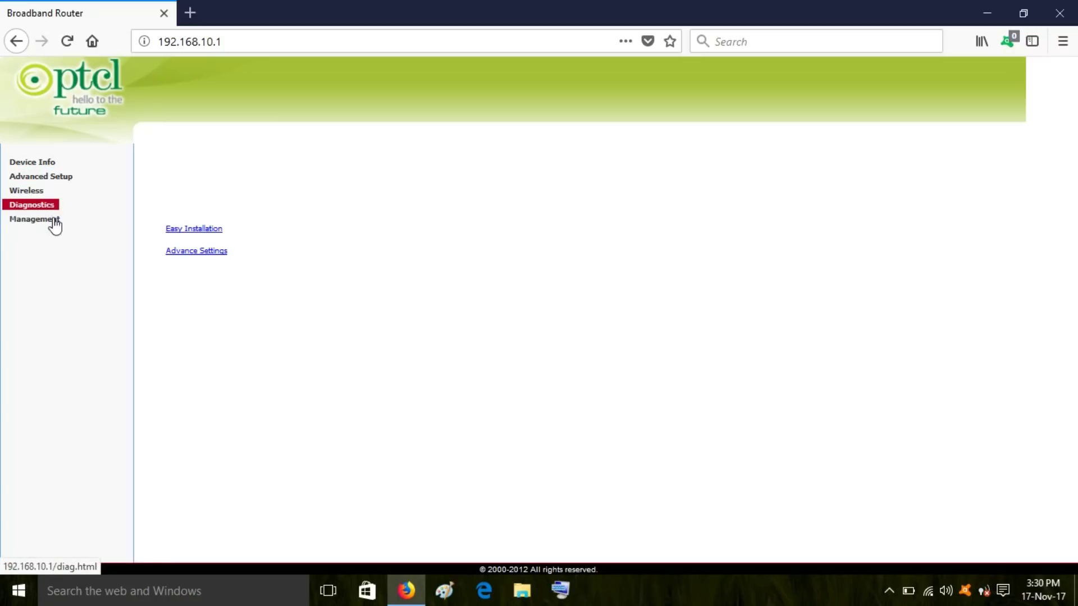
- View Device Info, then the DHCP Leases table, and copy the Windows-Phone's MAC address
left_click(38, 162)
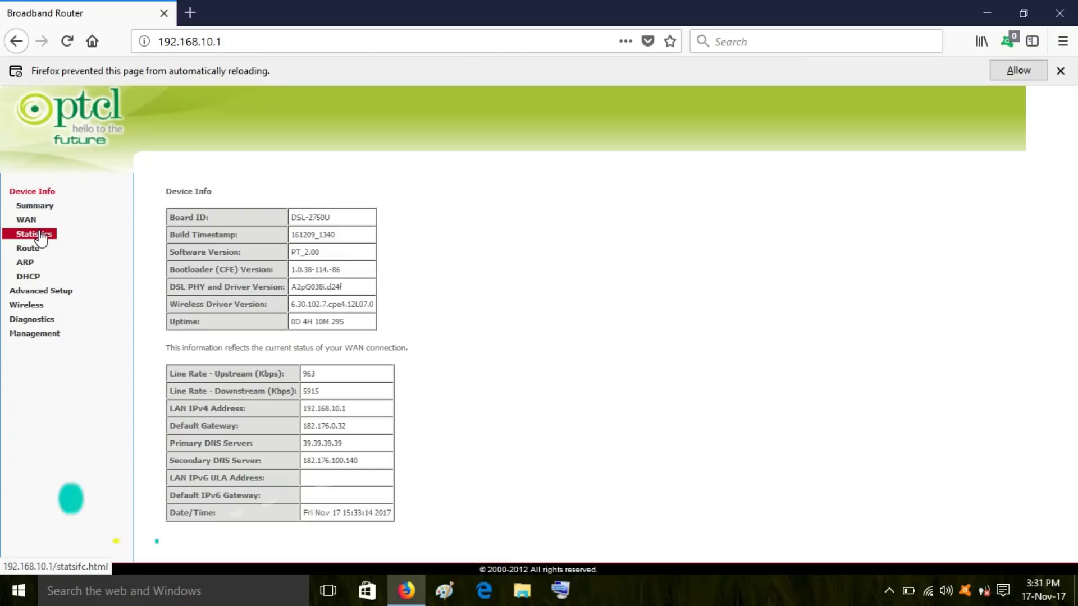
left_click(25, 279)
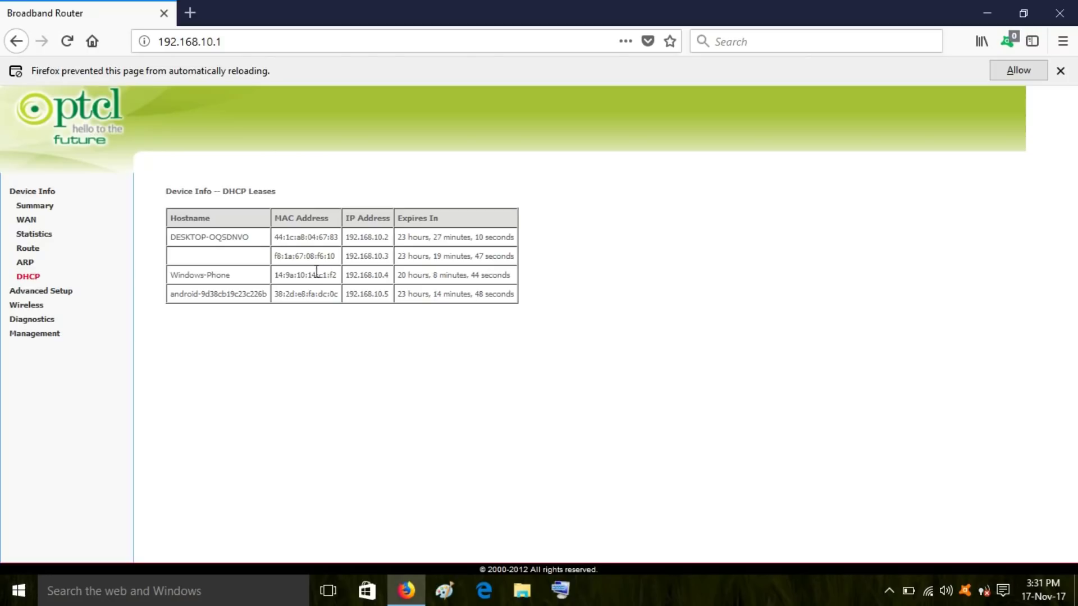
left_click_drag(338, 276, 271, 278)
- Add a Parental Control time restriction using Other MAC Address 14:9a:10:14:c1:f2
left_click(59, 290)
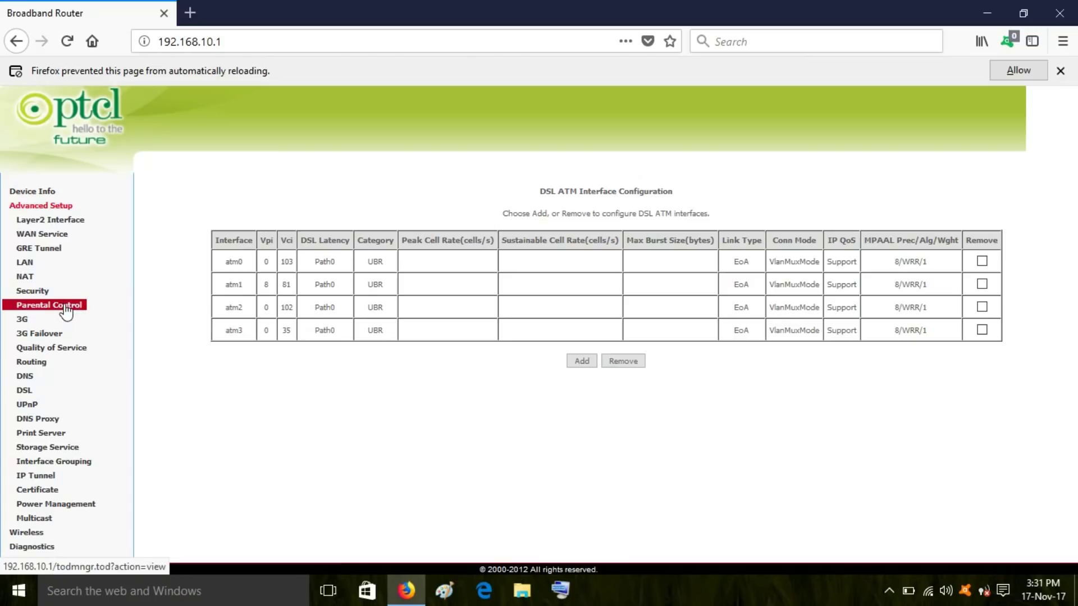
left_click(66, 309)
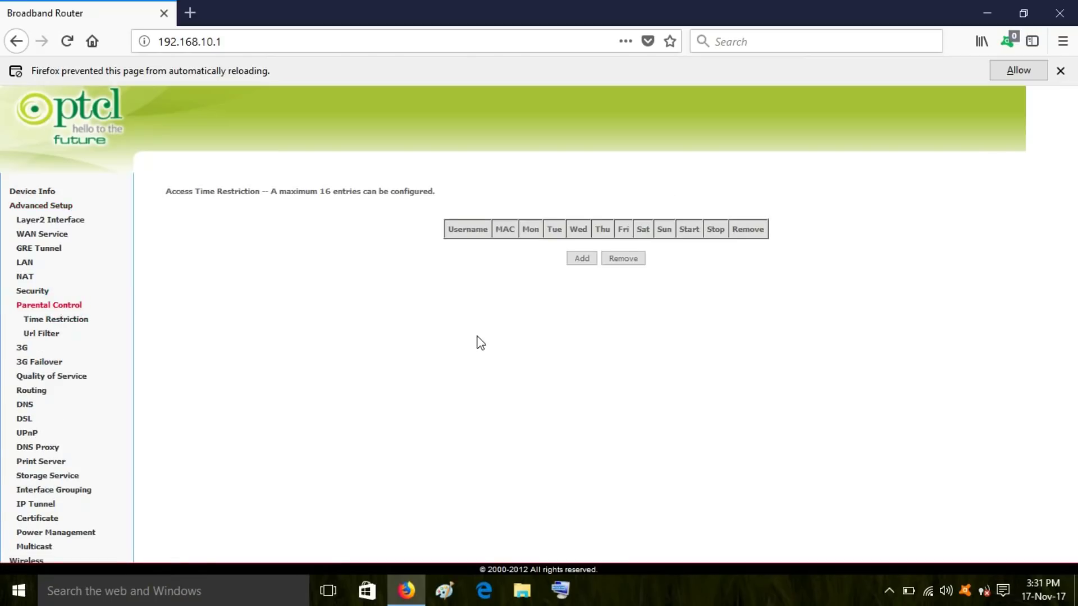
left_click(580, 261)
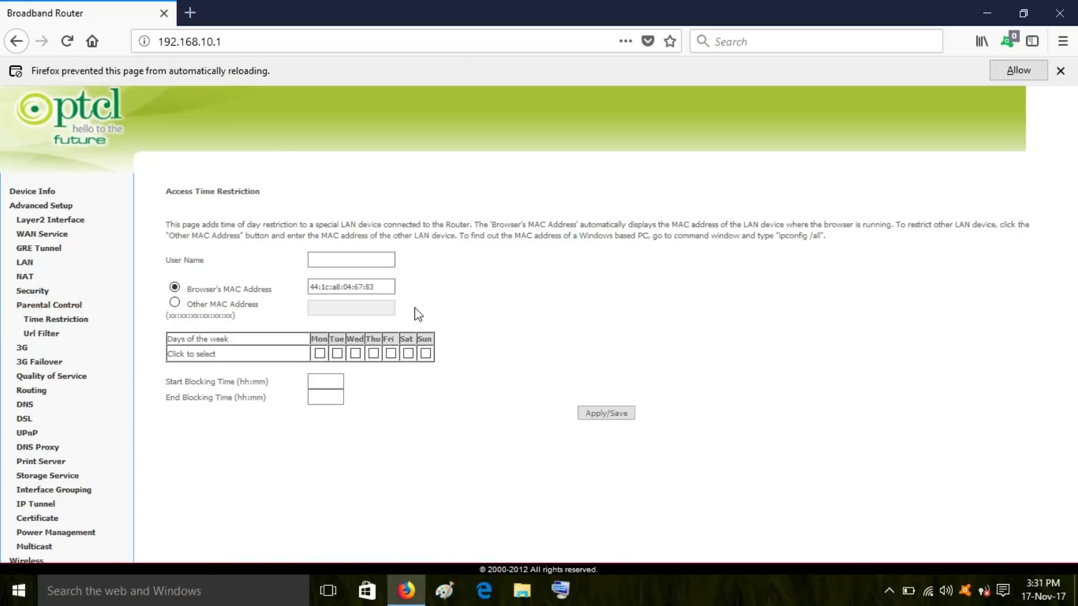
left_click(174, 303)
left_click(329, 309)
left_click(329, 308)
key("ctrl+v")
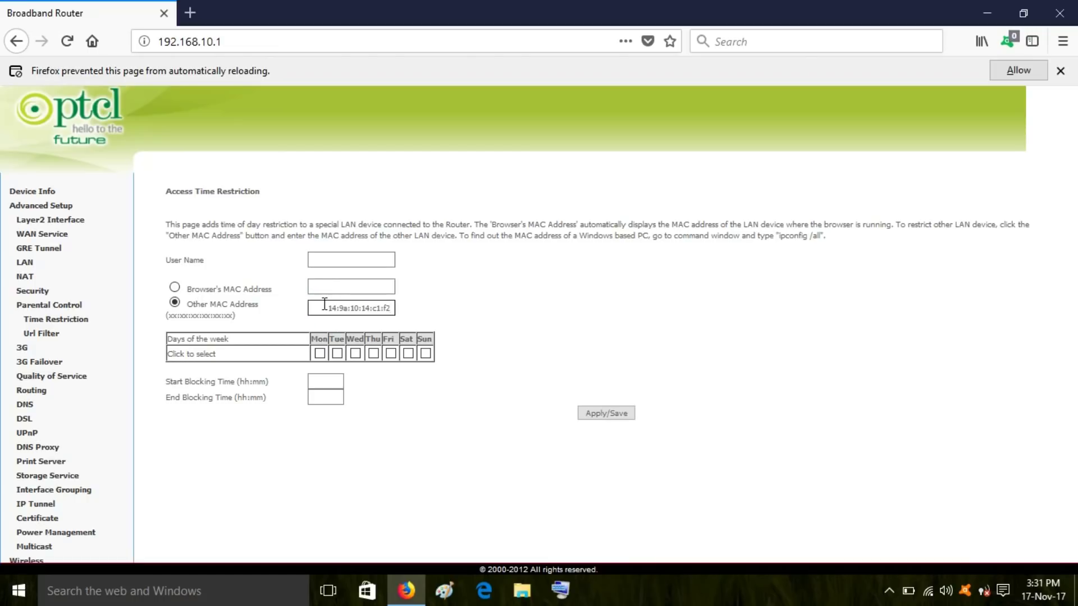
- Name the restriction user 'xyz' and tick Tuesday, Friday, Saturday and Sunday
left_click(333, 260)
type("xyz")
left_click(337, 354)
left_click(388, 354)
left_click(411, 354)
left_click(426, 354)
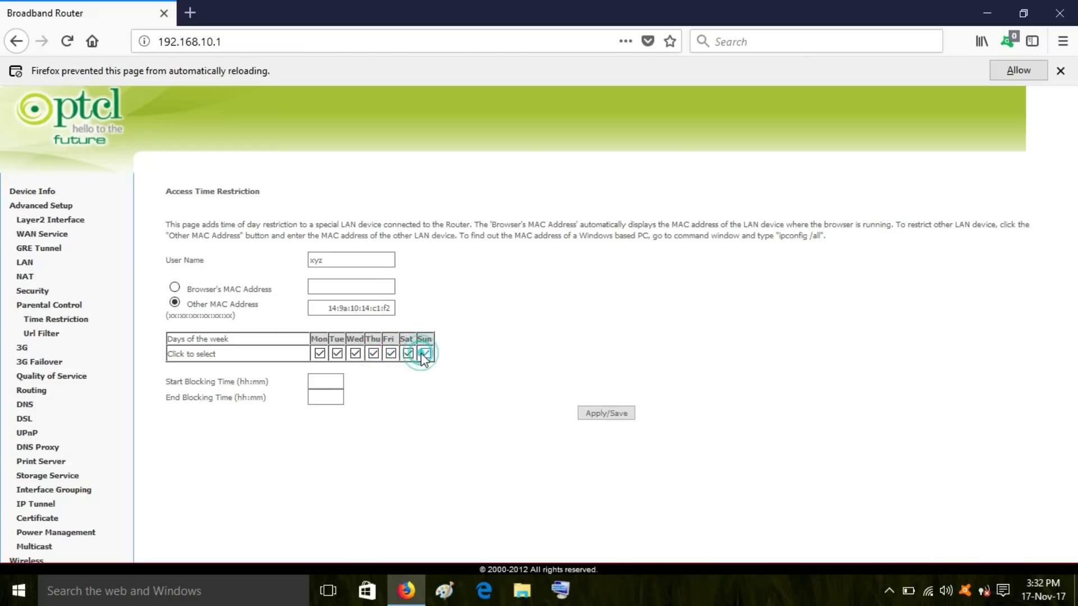
left_click(593, 419)
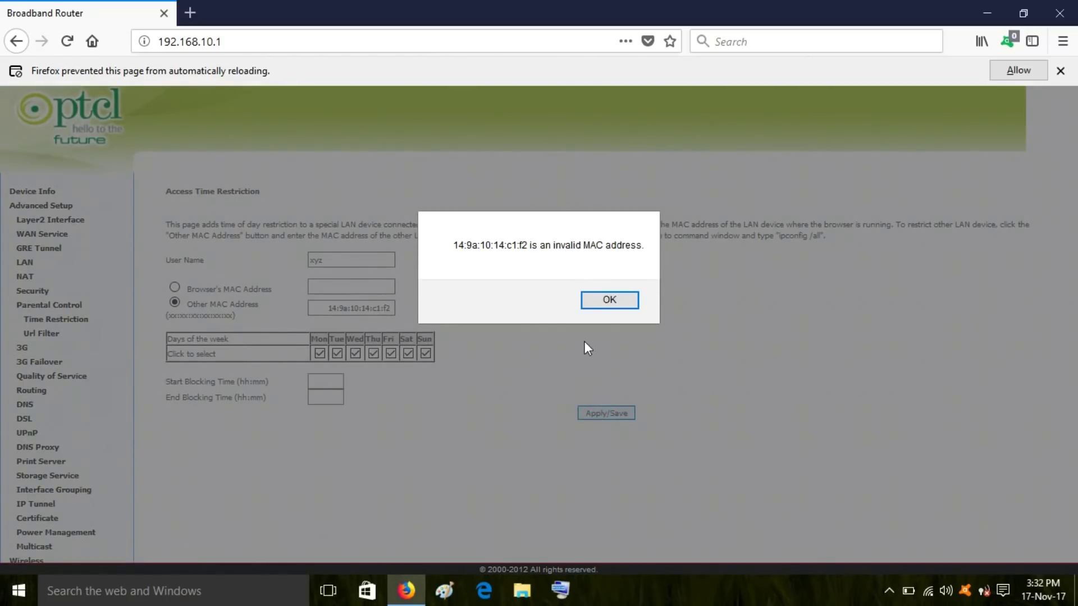
left_click(631, 304)
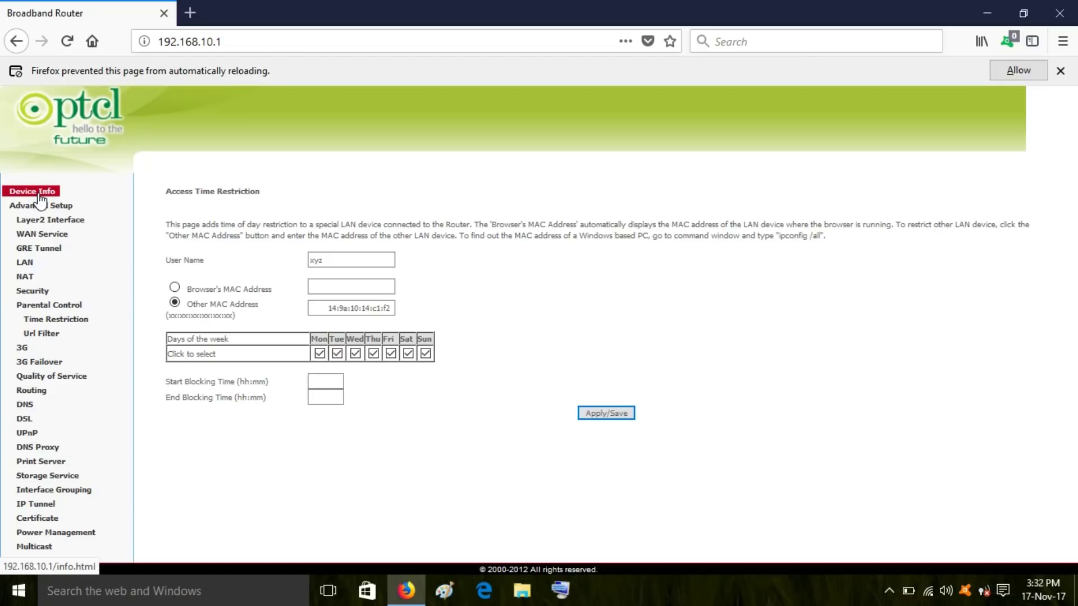
- Review the Device Info status tables, then show the Wireless Basic settings page
left_click(39, 194)
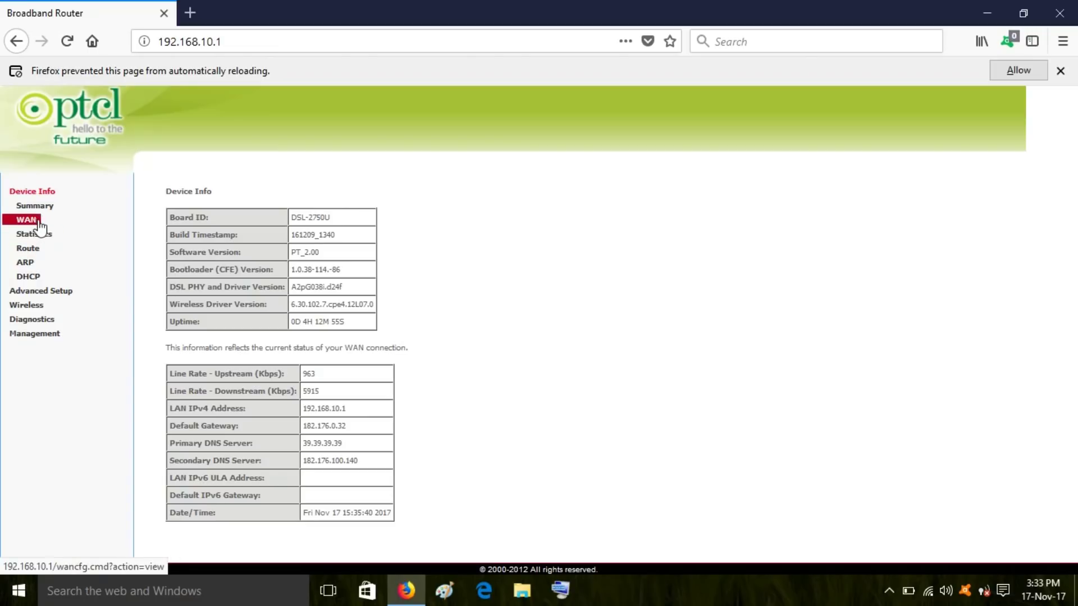
left_click(33, 307)
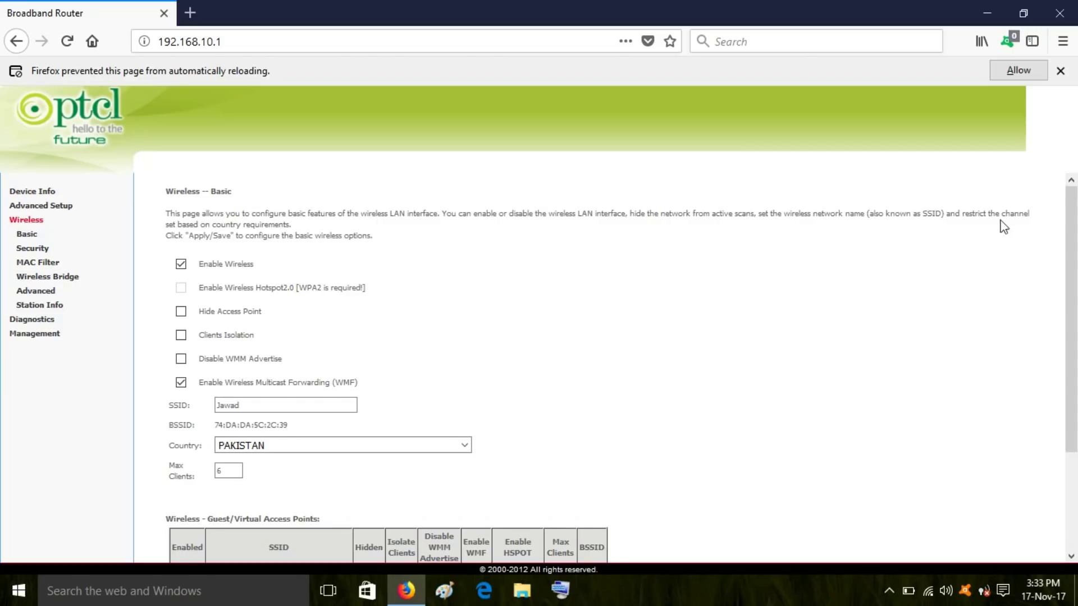
left_click_drag(1071, 233, 1076, 369)
scroll(214, 219, "up", 2)
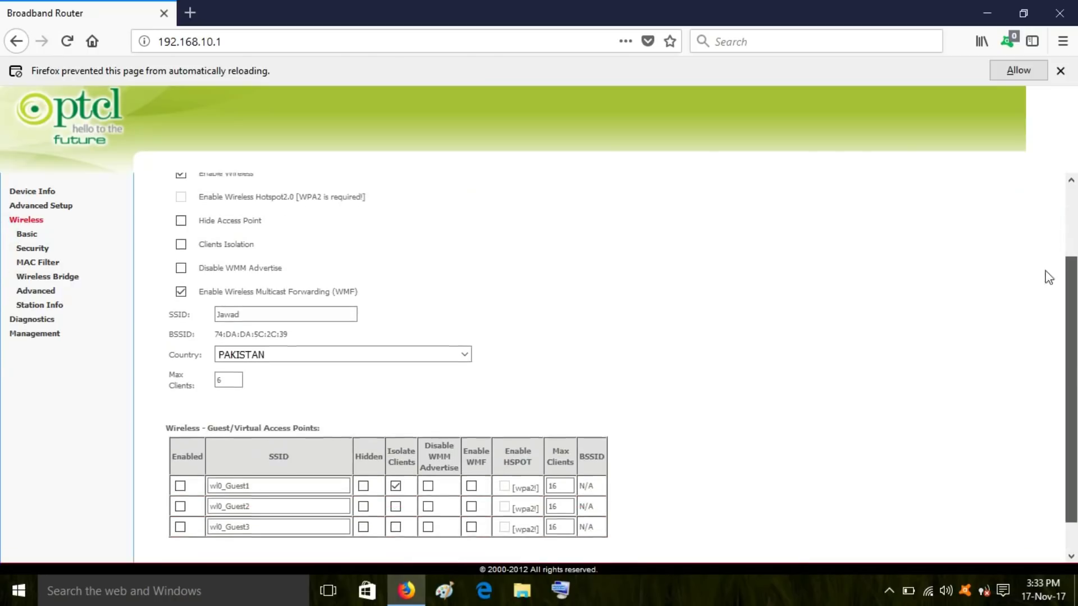
left_click(48, 251)
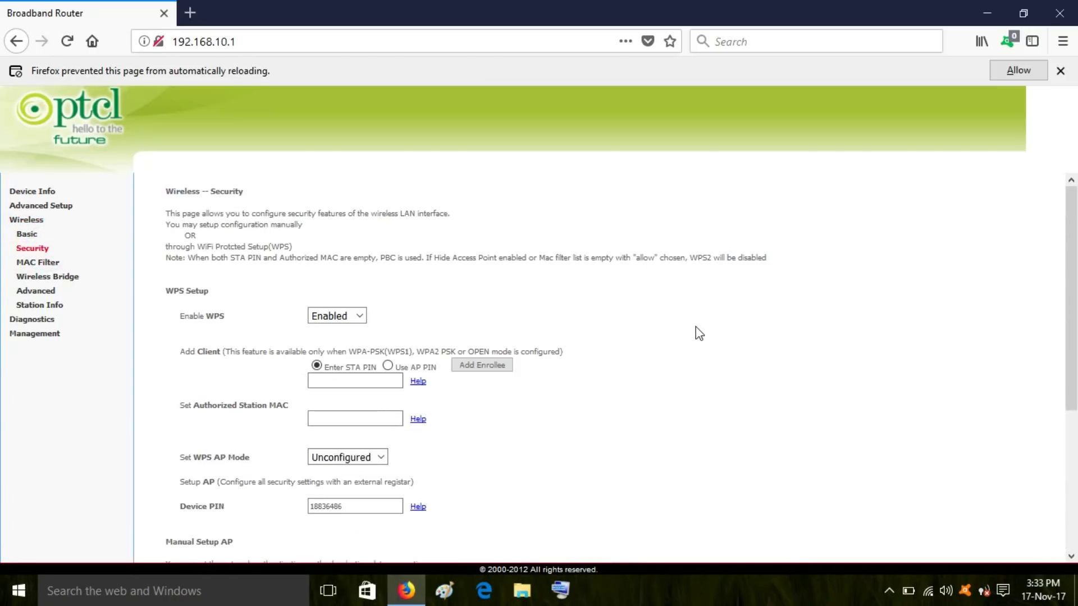
left_click_drag(1071, 220, 1073, 355)
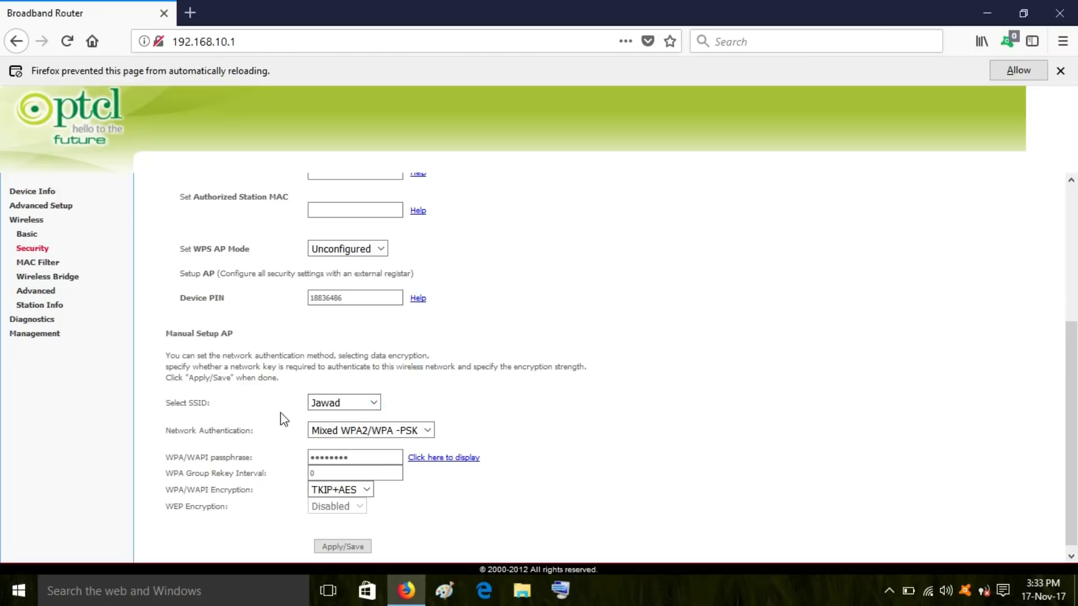
left_click(356, 458)
left_click_drag(367, 457, 301, 457)
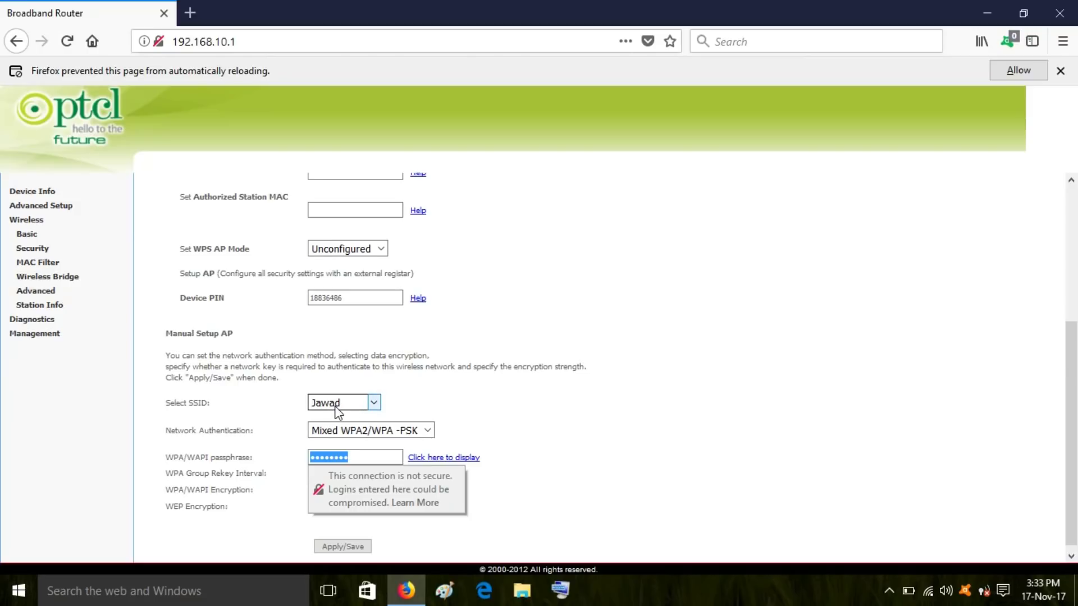
left_click(27, 221)
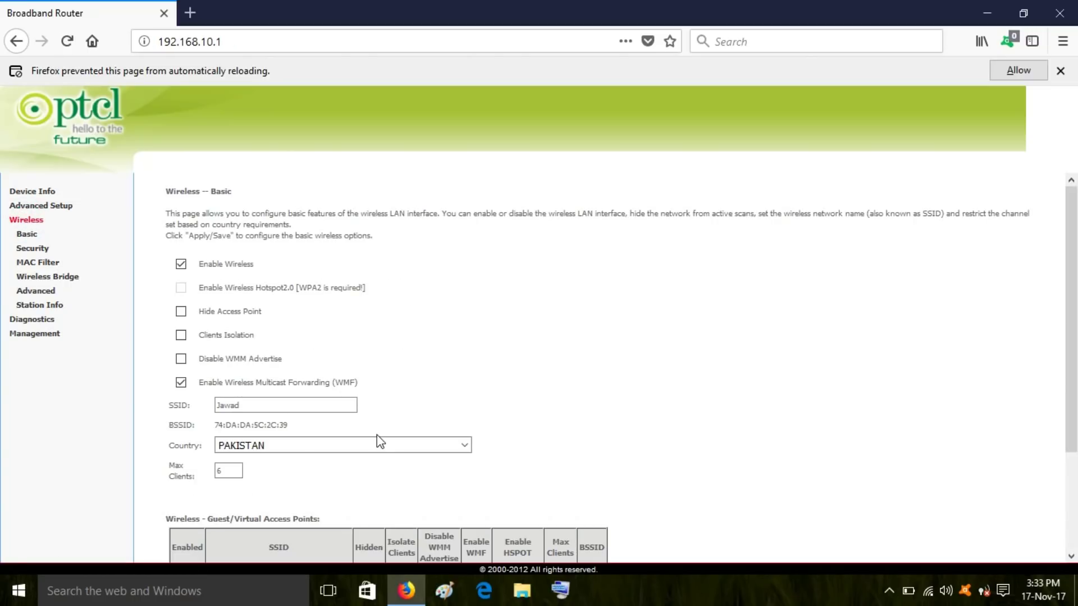
- Select the current SSID on the Wireless page, then go to Management Settings Backup
left_click(247, 405)
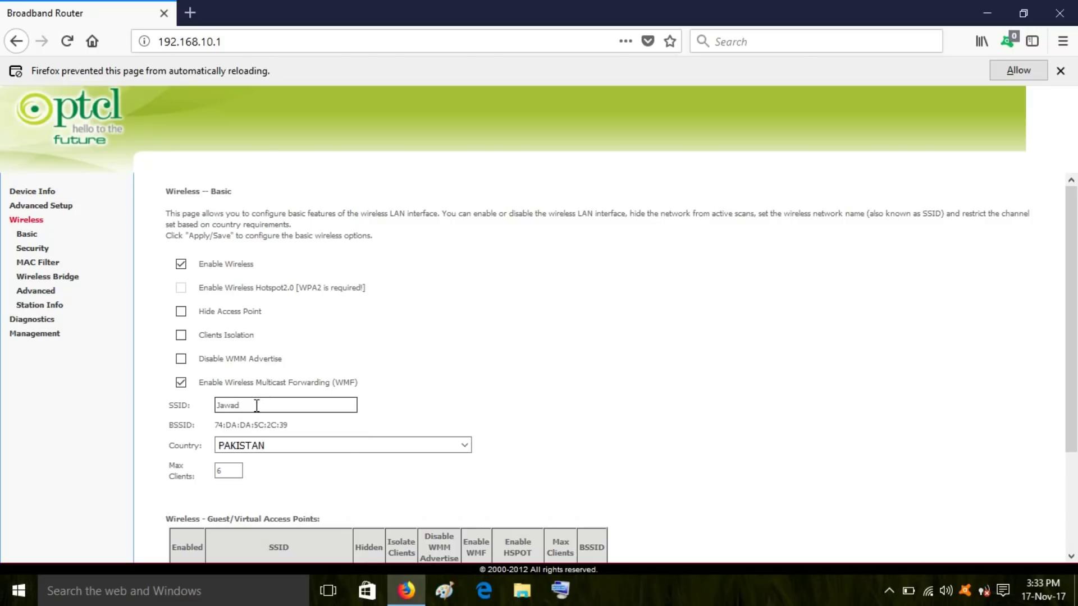
left_click_drag(257, 406, 216, 407)
left_click_drag(1067, 337, 1072, 449)
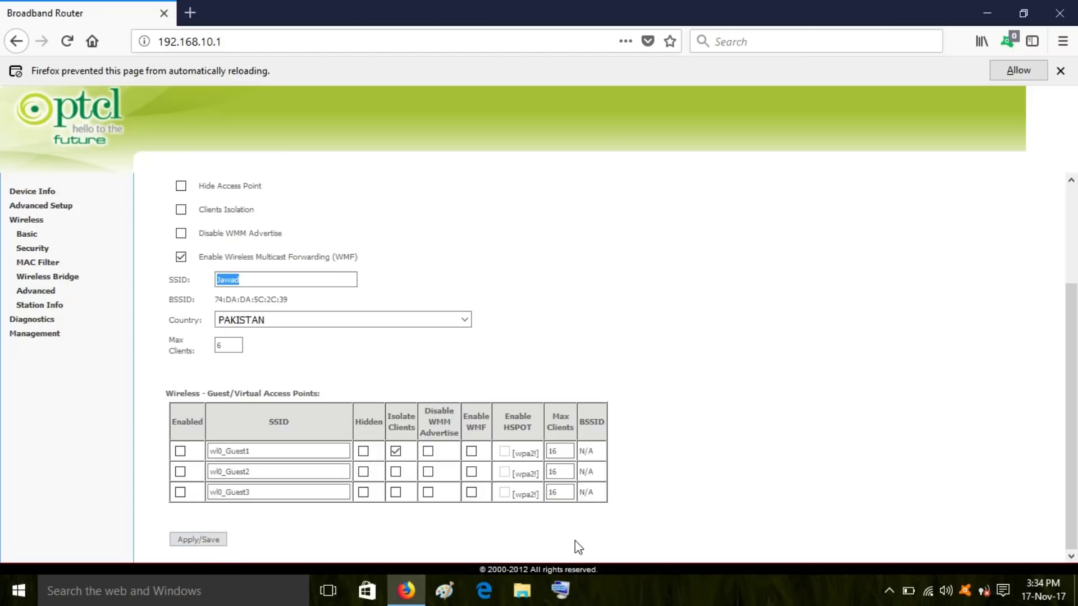
scroll(1073, 373, "up", 3)
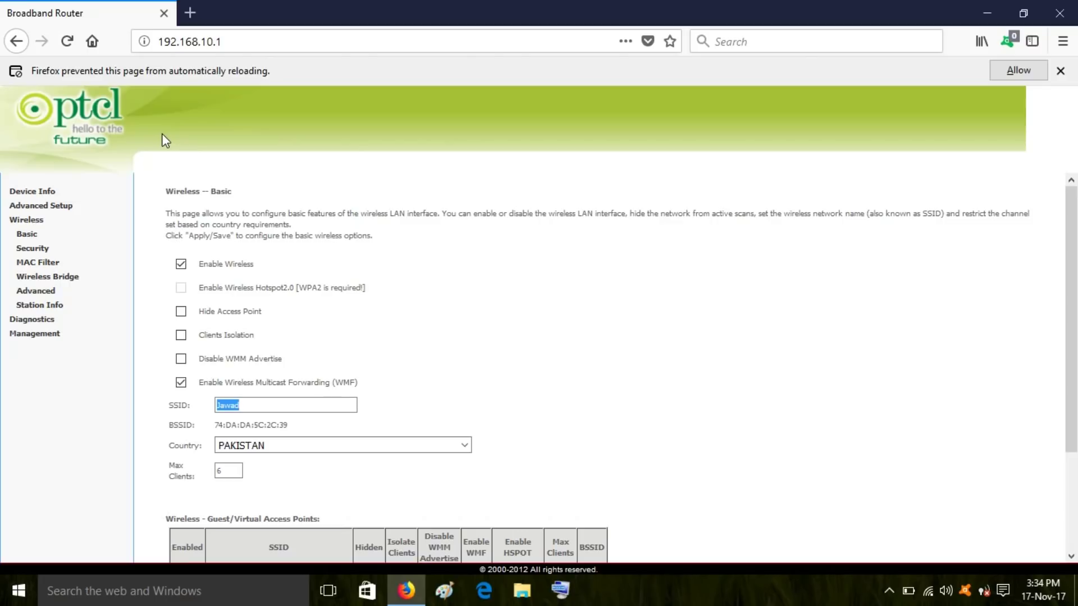
left_click(51, 336)
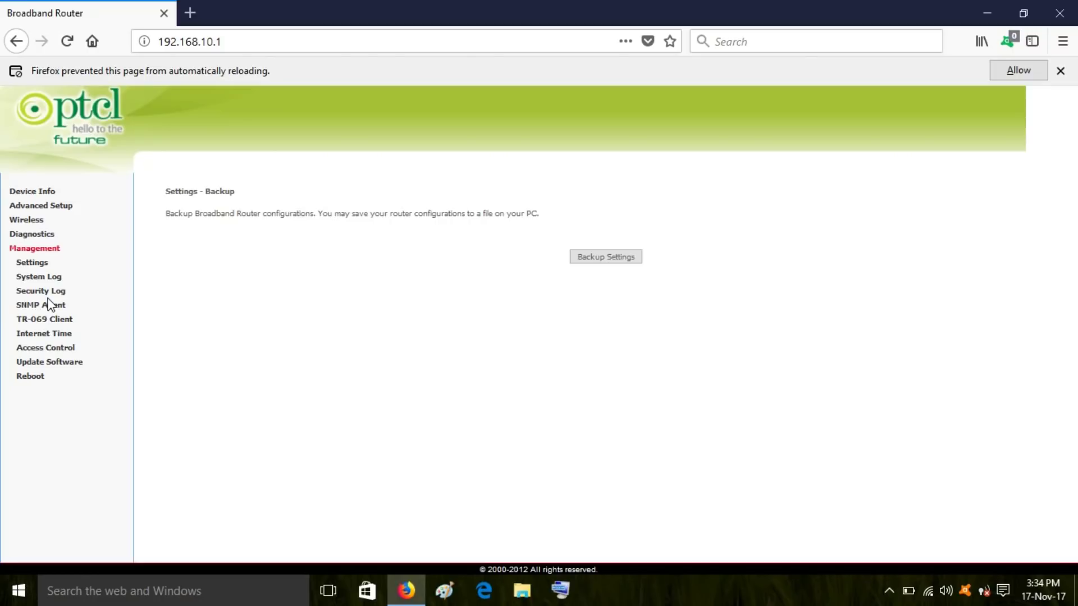
- Step through the Access Control Passwords fields, then return to the Device Info page
left_click(56, 349)
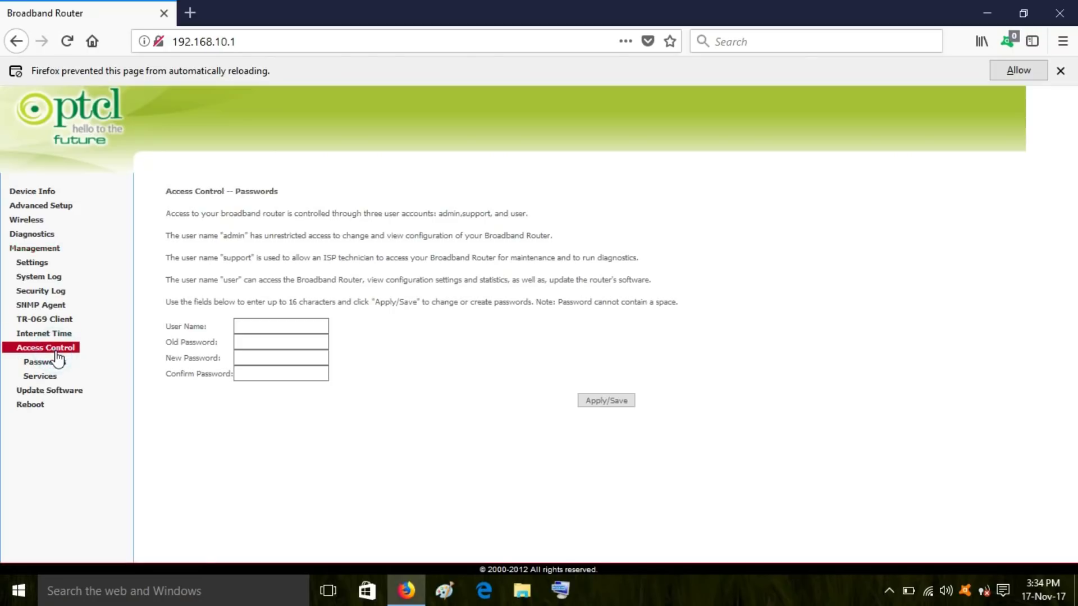
left_click(238, 324)
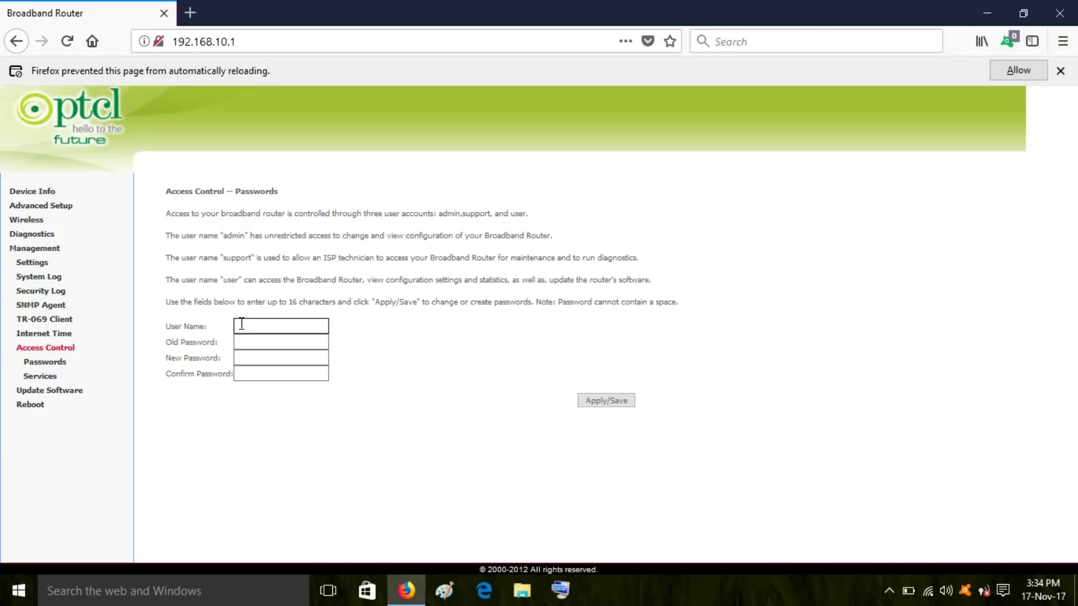
left_click(242, 324)
left_click(253, 344)
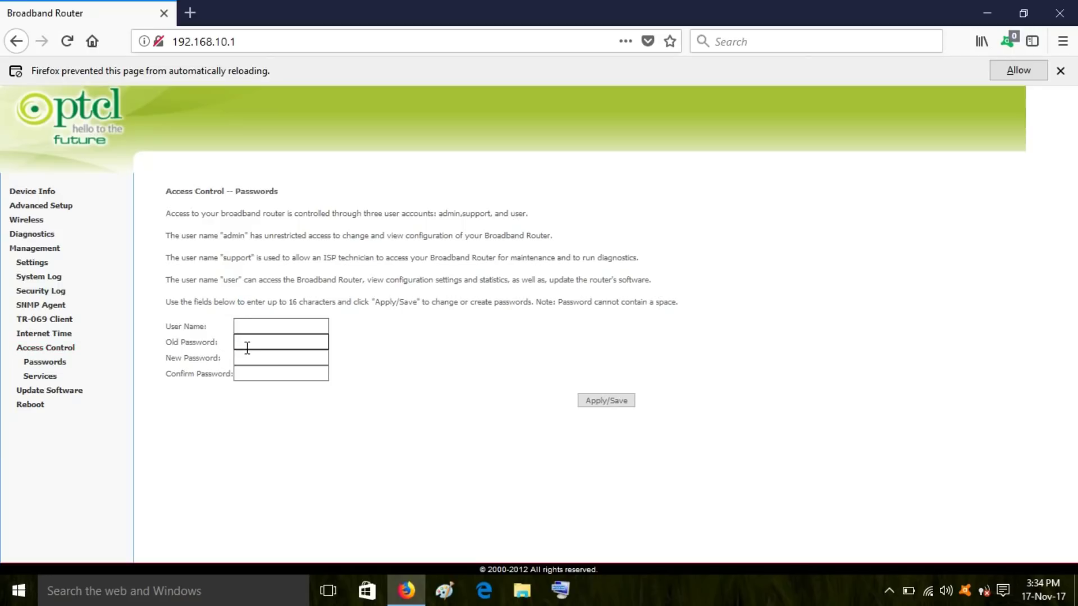
left_click(252, 357)
left_click(259, 377)
left_click(25, 194)
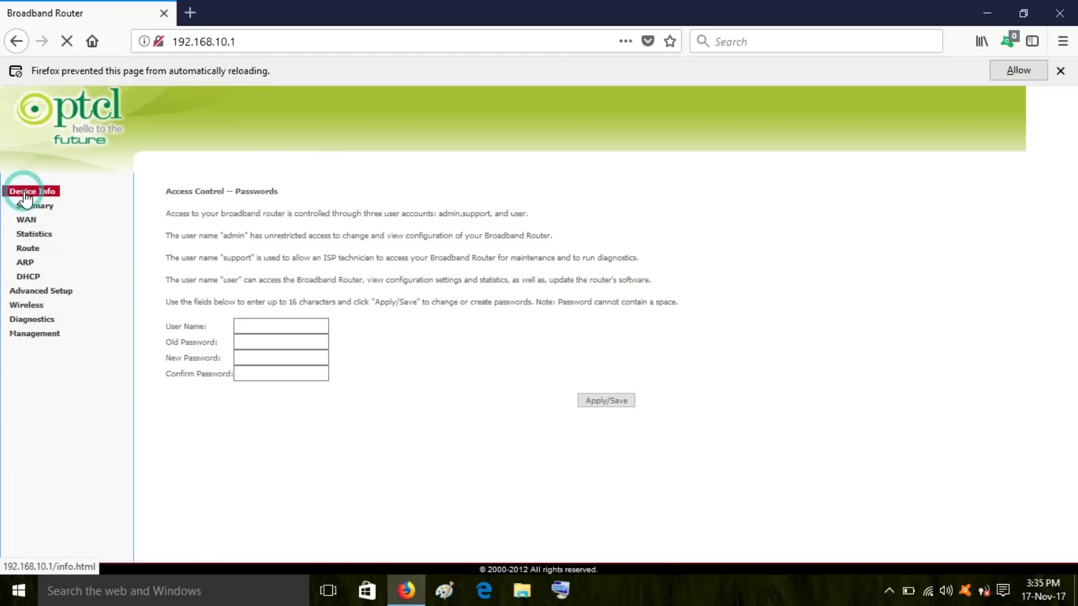